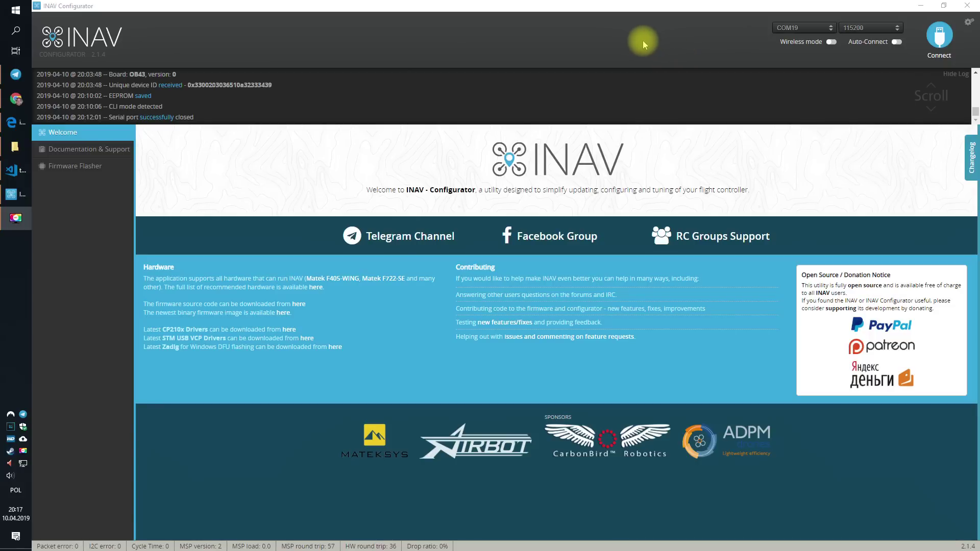
Connect to the flight controller on COM19 so the Setup page loads
{"action": "left_click", "coordinate": [939, 35]}
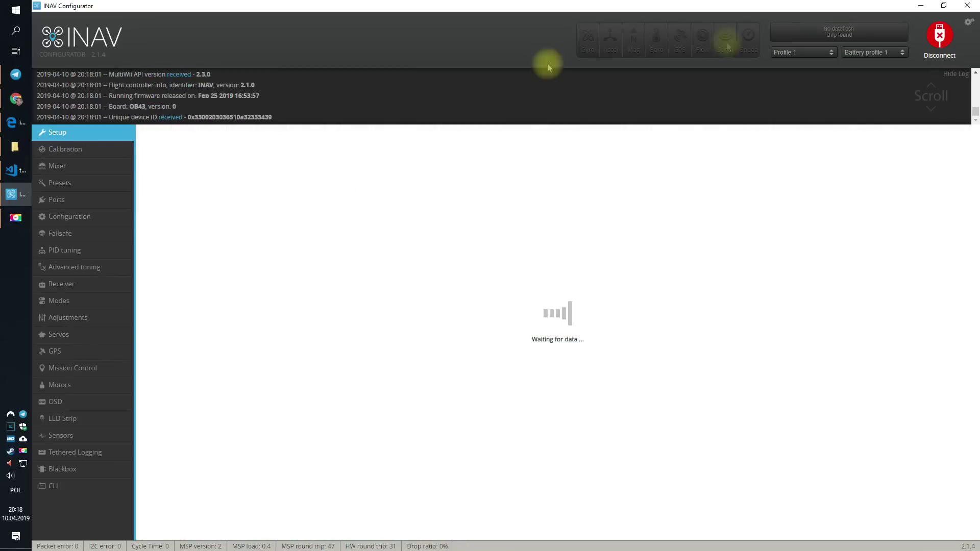
Go to the Advanced tuning page and show the User Control Mode choices
{"action": "left_click", "coordinate": [115, 261]}
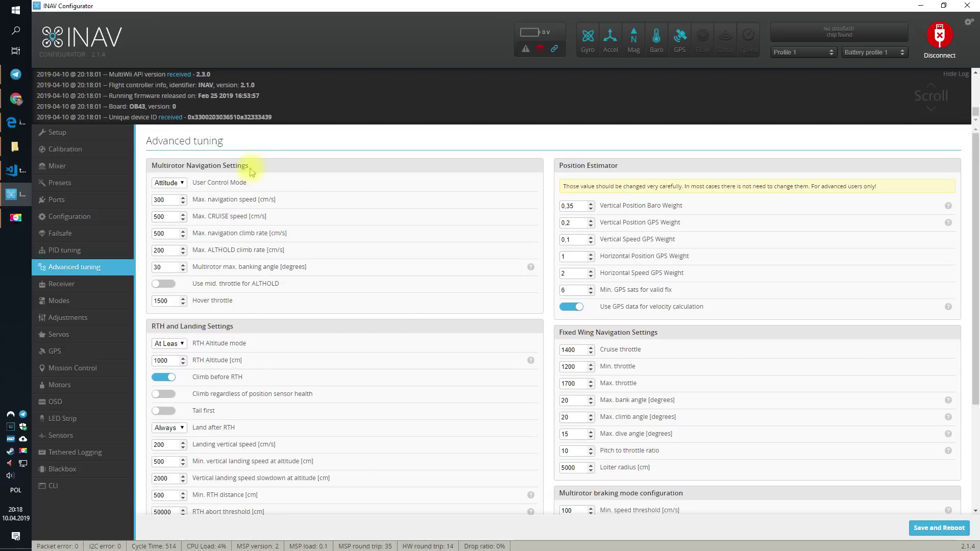
{"action": "left_click", "coordinate": [181, 184]}
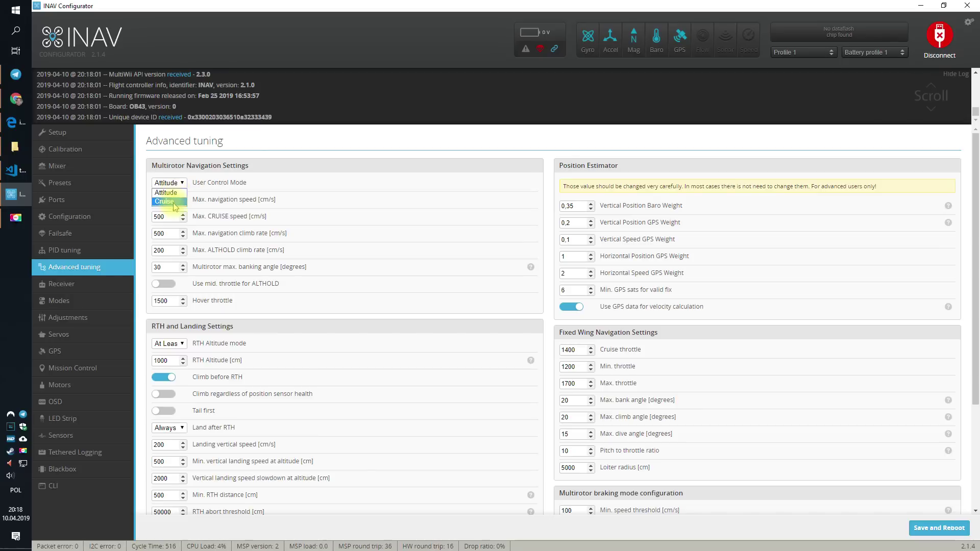
Change User Control Mode from Attitude to Cruise
{"action": "left_click", "coordinate": [168, 193]}
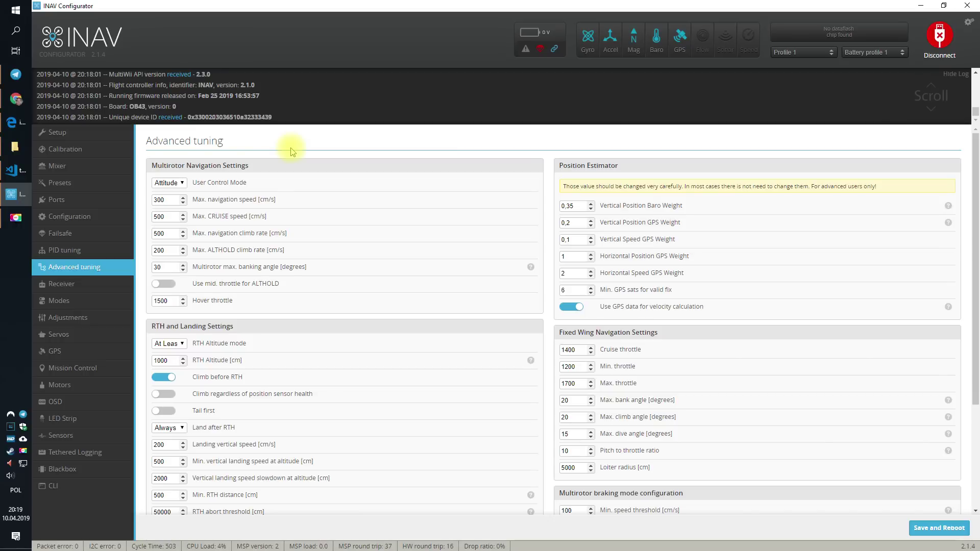
{"action": "left_click", "coordinate": [168, 183]}
{"action": "left_click", "coordinate": [165, 200]}
Replace the Max. CRUISE speed of 500 with 1000 cm/s
{"action": "left_click", "coordinate": [170, 216]}
{"action": "left_click_drag", "start_coordinate": [168, 216], "coordinate": [150, 220]}
{"action": "type", "text": "1000"}
{"action": "left_click", "coordinate": [173, 216]}
{"action": "left_click_drag", "start_coordinate": [161, 216], "coordinate": [168, 216]}
{"action": "left_click", "coordinate": [167, 217]}
Select the leading 3 of the 300 Max. navigation speed for replacement
{"action": "left_click", "coordinate": [168, 199]}
{"action": "left_click_drag", "start_coordinate": [157, 200], "coordinate": [154, 200]}
{"action": "left_click", "coordinate": [157, 200]}
Make the Max. navigation speed 700 cm/s
{"action": "type", "text": "7"}
{"action": "left_click", "coordinate": [279, 239]}
{"action": "left_click", "coordinate": [292, 236]}
Set Max. ALTHOLD climb rate to 300 cm/s
{"action": "left_click_drag", "start_coordinate": [157, 252], "coordinate": [154, 252]}
{"action": "left_click", "coordinate": [157, 233]}
{"action": "left_click", "coordinate": [166, 233]}
{"action": "left_click", "coordinate": [167, 250]}
{"action": "left_click", "coordinate": [168, 267]}
{"action": "left_click", "coordinate": [169, 267]}
Replace the multirotor max. banking angle 30 with 45 degrees
{"action": "left_click", "coordinate": [166, 269]}
{"action": "left_click_drag", "start_coordinate": [165, 268], "coordinate": [139, 266]}
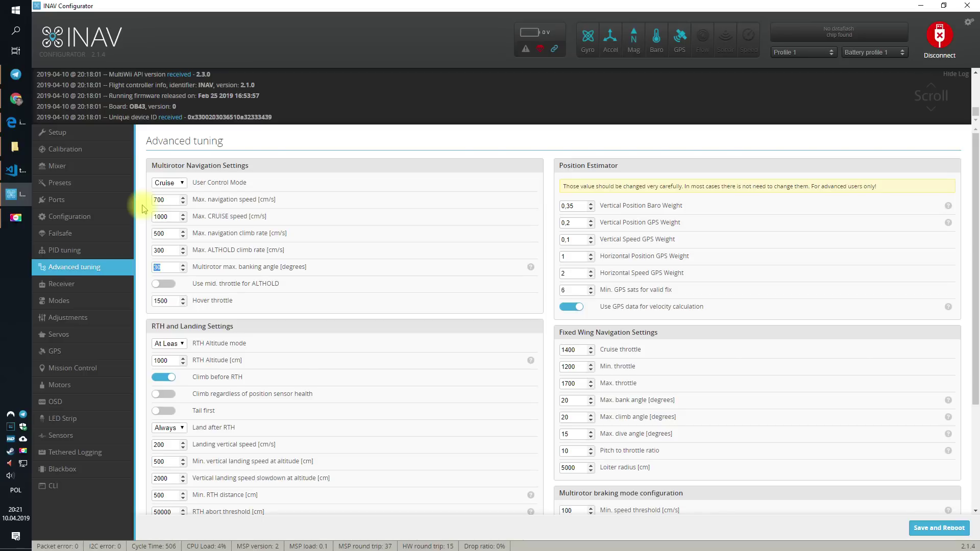
{"action": "type", "text": "45"}
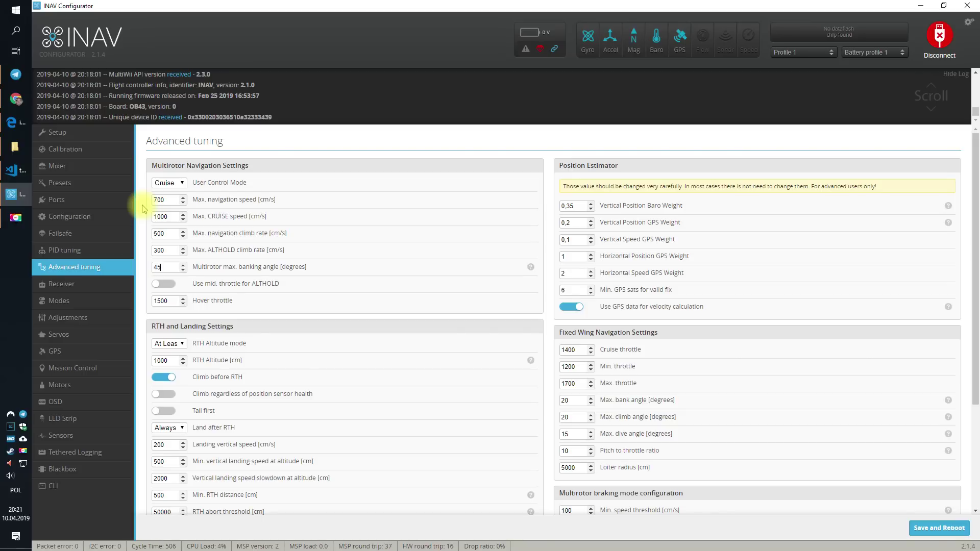
Enable 'Use mid. throttle for ALTHOLD' and enter a hover throttle of 1350
{"action": "left_click", "coordinate": [167, 284]}
{"action": "left_click", "coordinate": [172, 301]}
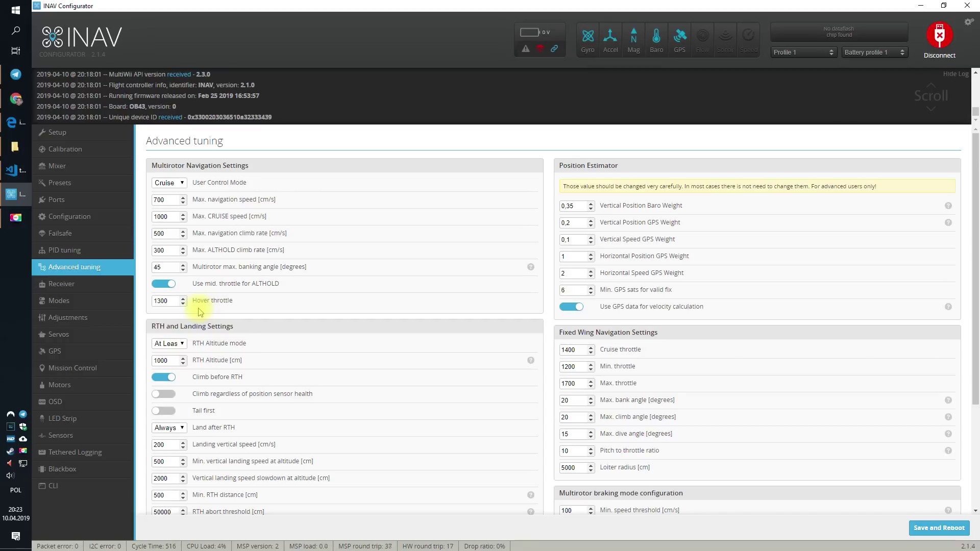
{"action": "type", "text": "1350"}
Keep RTH Altitude mode at At Least and edit RTH altitude from 1000 to 2000 cm
{"action": "scroll", "coordinate": [239, 304], "scroll_direction": "down", "scroll_amount": 1}
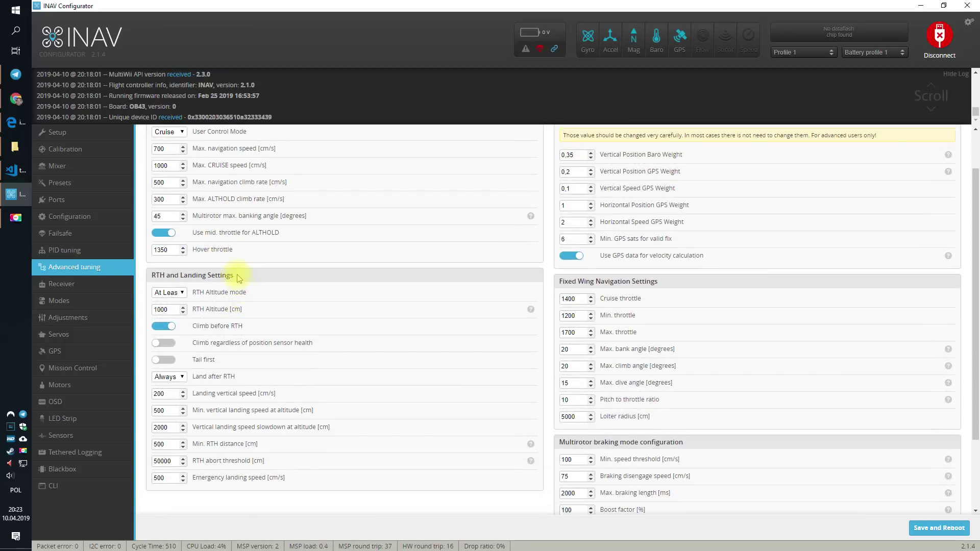
{"action": "left_click", "coordinate": [181, 293]}
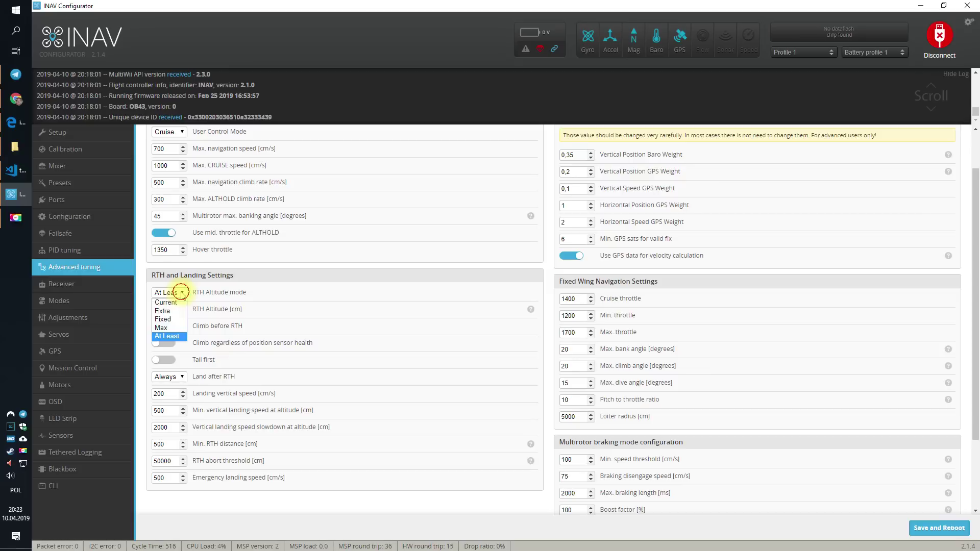
{"action": "left_click", "coordinate": [177, 337]}
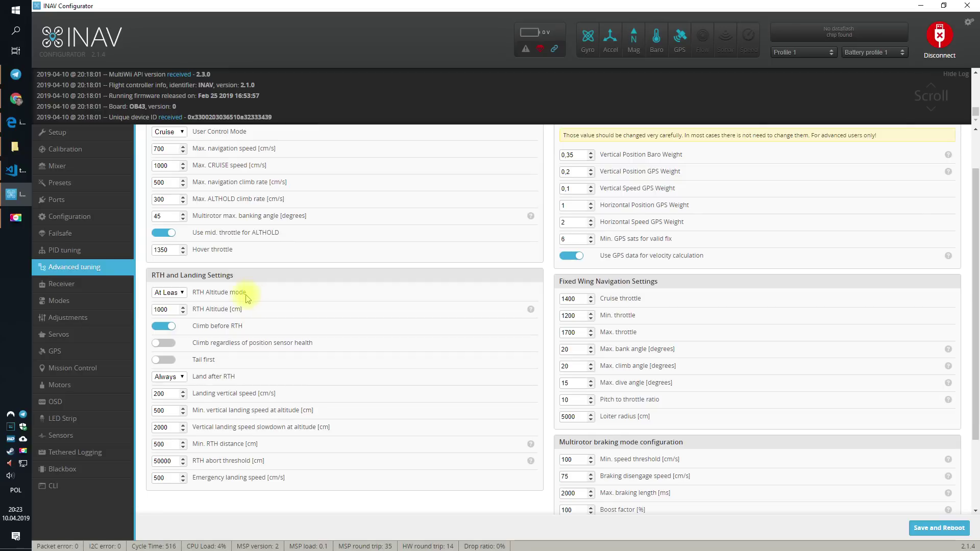
{"action": "left_click", "coordinate": [171, 309]}
{"action": "left_click", "coordinate": [174, 378]}
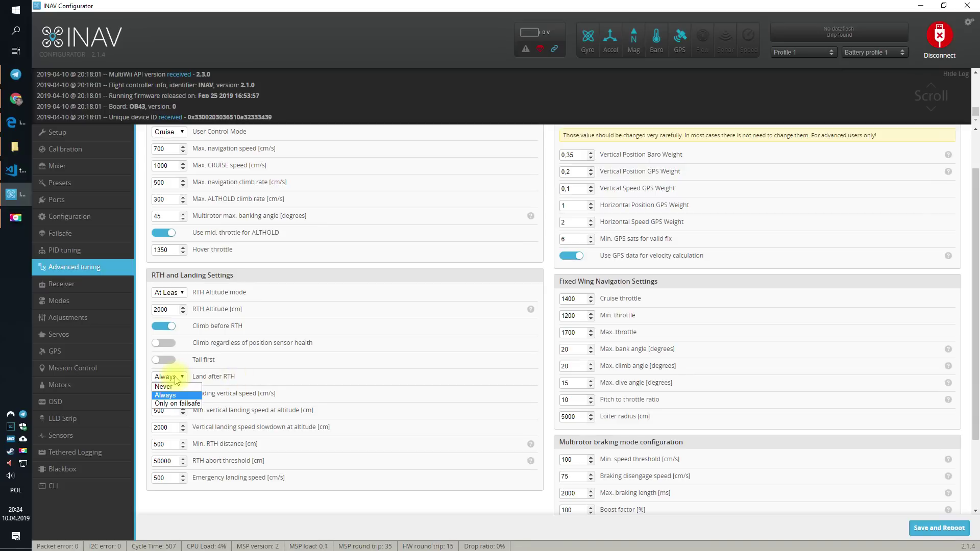
{"action": "left_click", "coordinate": [174, 394]}
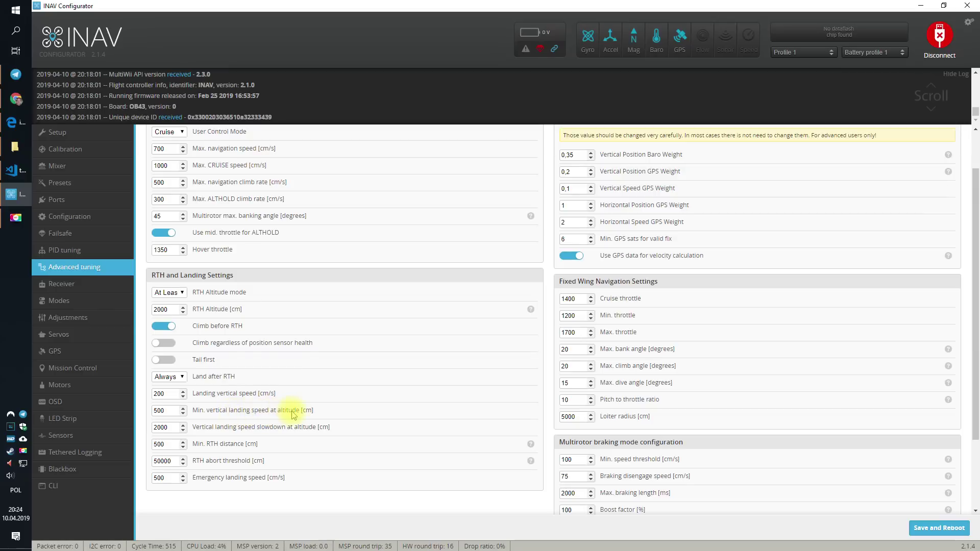
{"action": "left_click", "coordinate": [173, 411]}
{"action": "scroll", "coordinate": [438, 416], "scroll_direction": "up", "scroll_amount": 1}
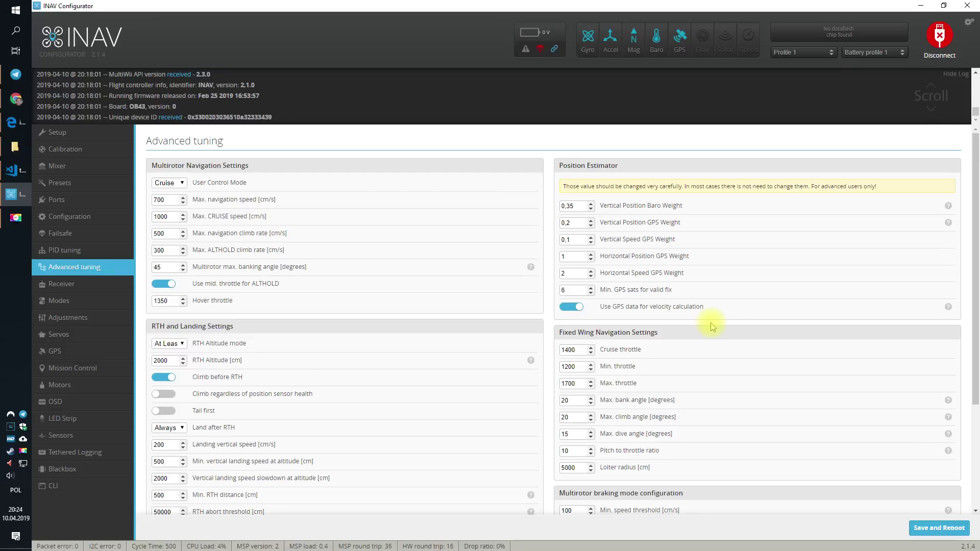
{"action": "scroll", "coordinate": [711, 323], "scroll_direction": "down", "scroll_amount": 2}
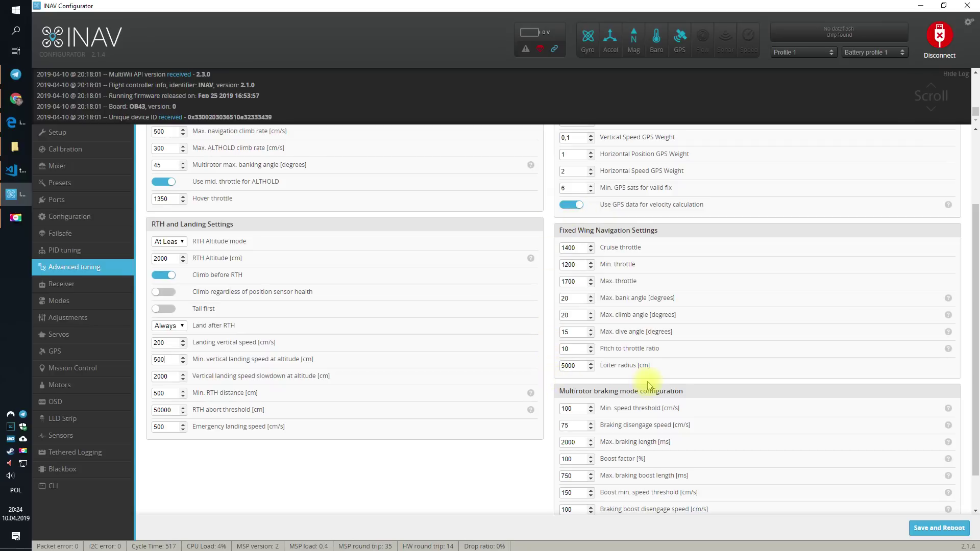
{"action": "scroll", "coordinate": [648, 384], "scroll_direction": "down", "scroll_amount": 1}
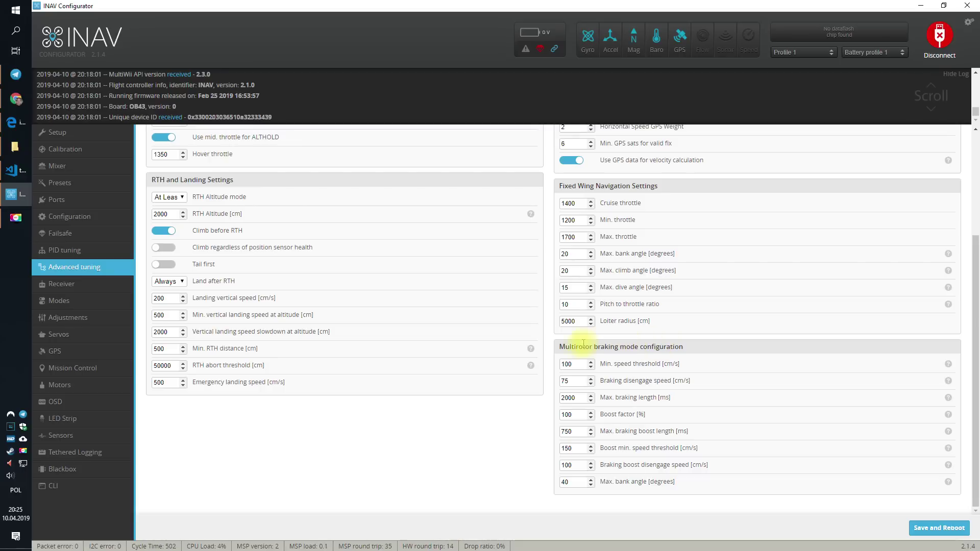
{"action": "mouse_move", "coordinate": [560, 350]}
{"action": "left_mouse_down"}
{"action": "mouse_move", "coordinate": [683, 350]}
{"action": "mouse_move", "coordinate": [561, 352]}
{"action": "left_mouse_up"}
{"action": "left_click", "coordinate": [702, 350]}
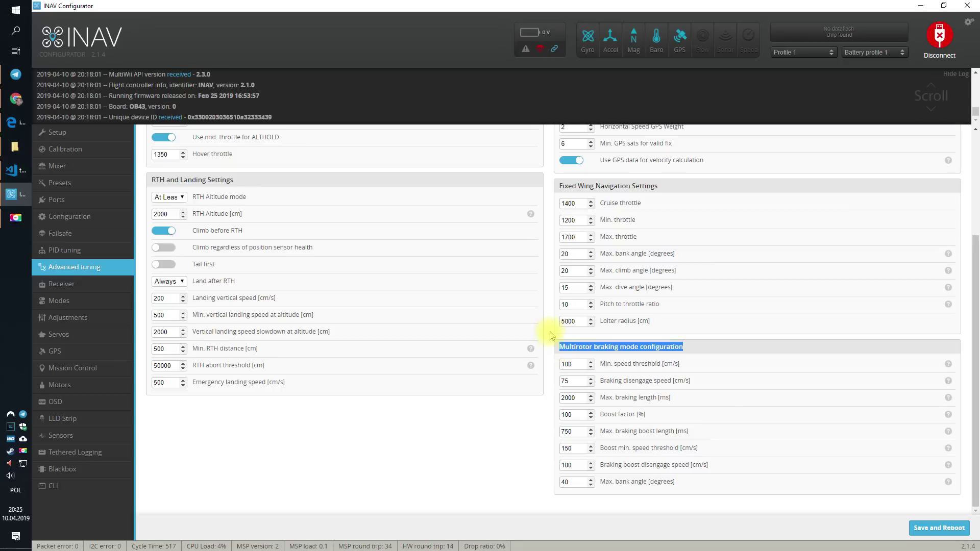
{"action": "left_click", "coordinate": [551, 338]}
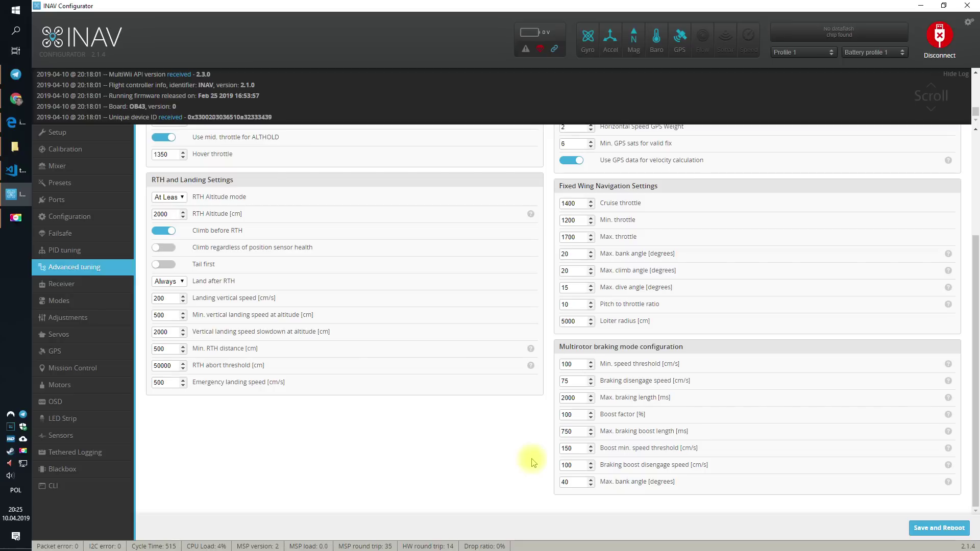
{"action": "scroll", "coordinate": [533, 462], "scroll_direction": "up", "scroll_amount": 3}
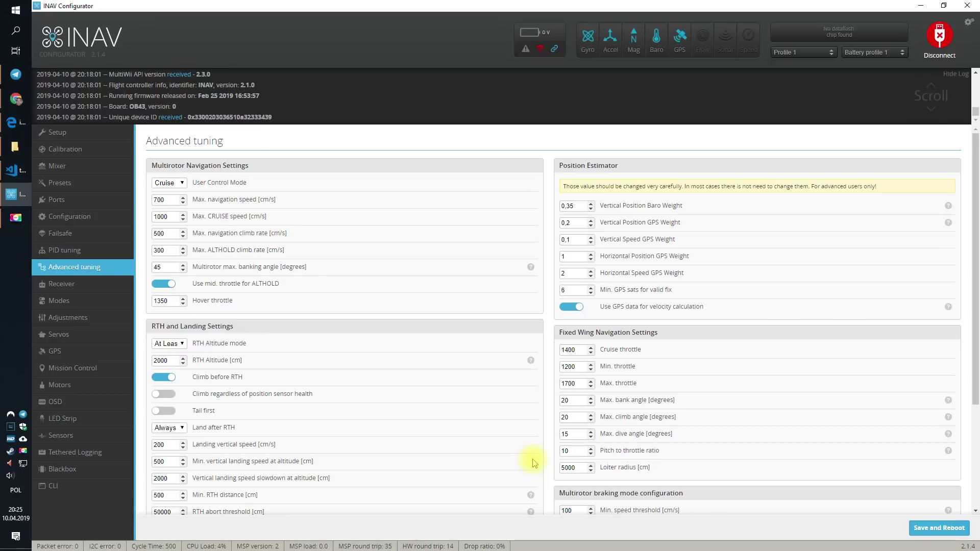
{"action": "scroll", "coordinate": [533, 462], "scroll_direction": "down", "scroll_amount": 1}
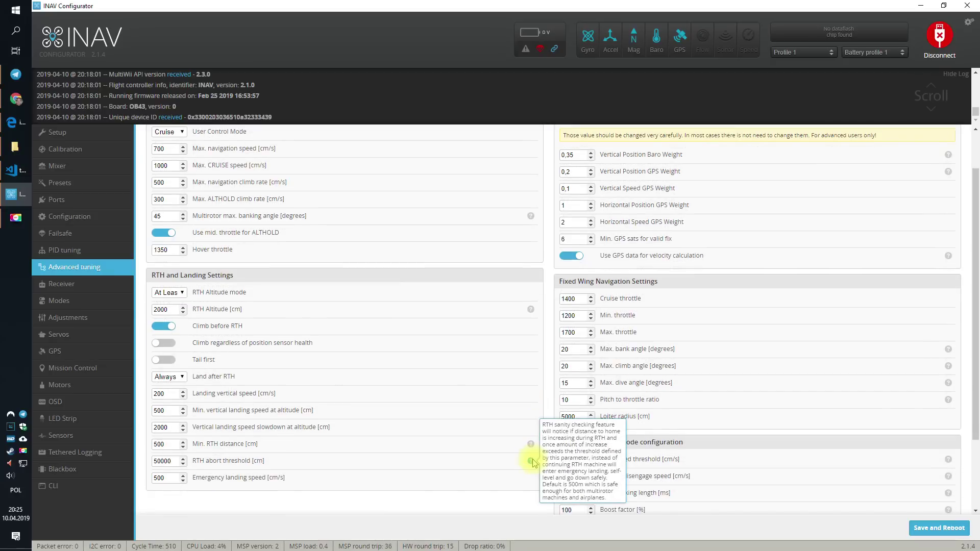